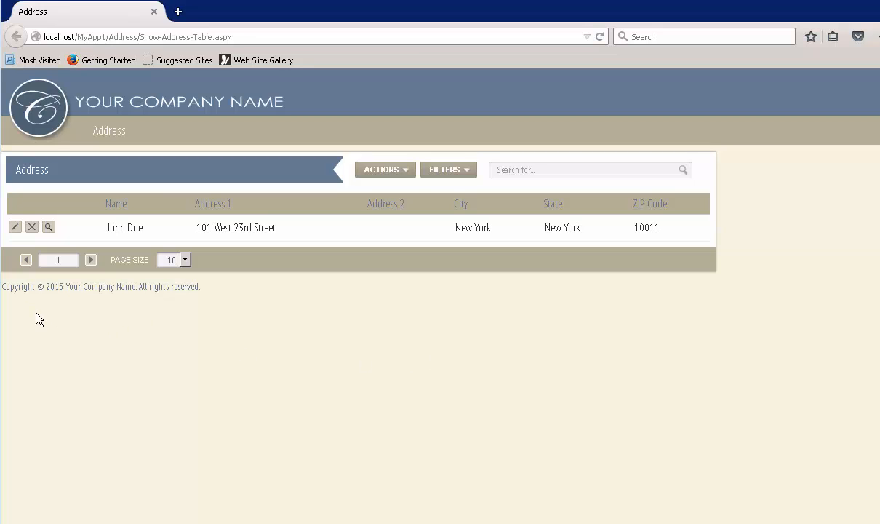
- Open the Show-Address.aspx page layout and merge the row 6 cells across columns A to D
{"action": "left_click", "coordinate": [48, 227]}
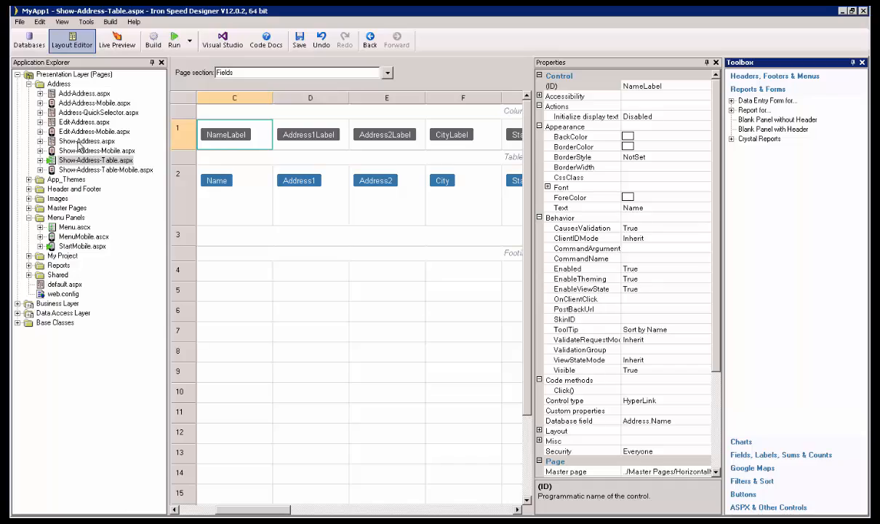
{"action": "double_click", "coordinate": [78, 142]}
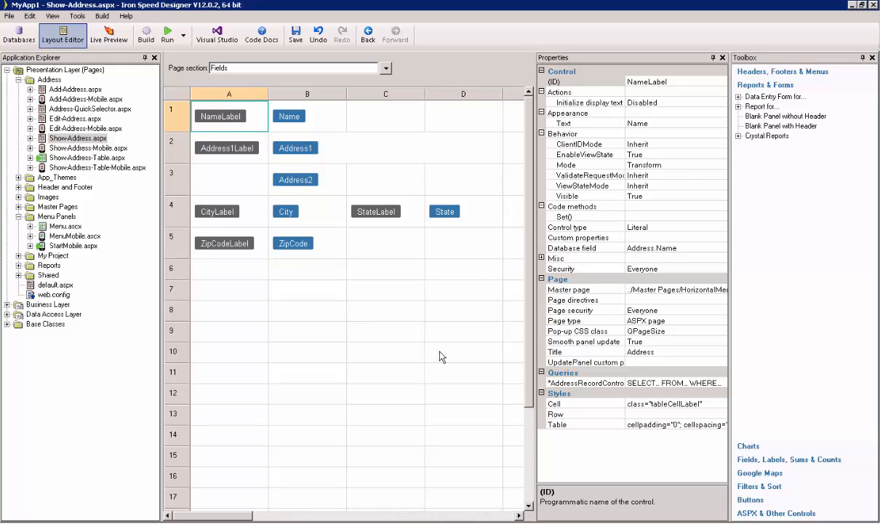
{"action": "left_click", "coordinate": [227, 277]}
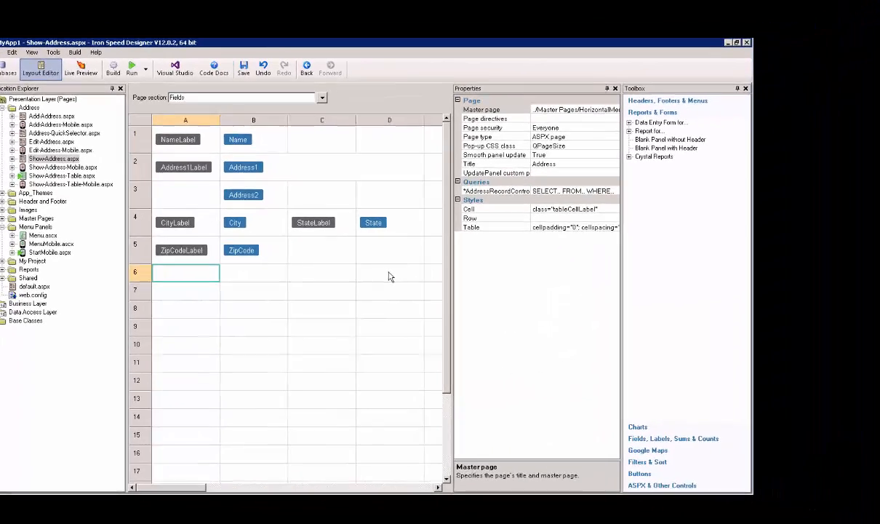
{"action": "left_click", "coordinate": [465, 273], "text": "shift"}
{"action": "right_click", "coordinate": [376, 276]}
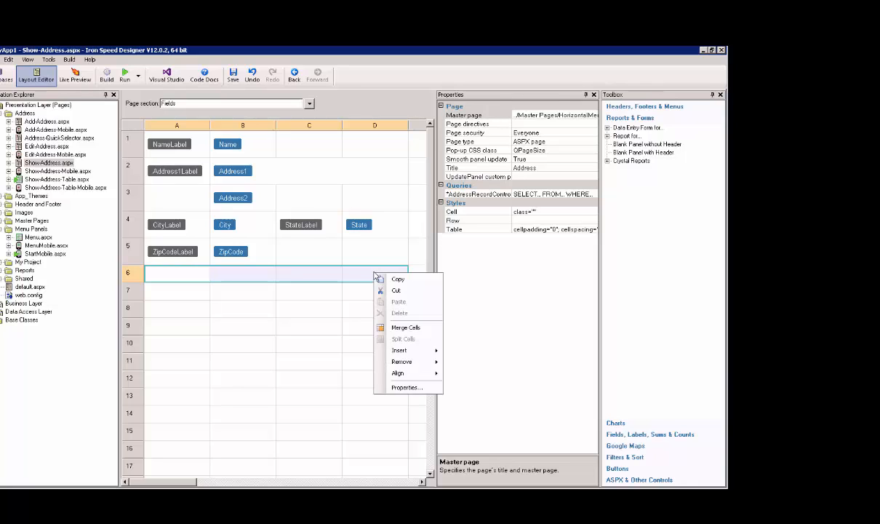
{"action": "left_click", "coordinate": [406, 328]}
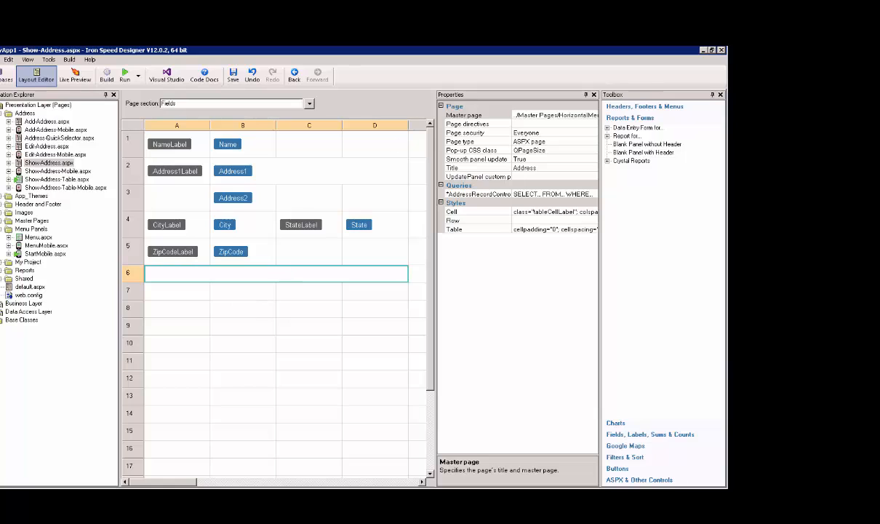
- Add a GoogleMap(location) control to the merged cell in row 6
{"action": "left_click", "coordinate": [627, 446]}
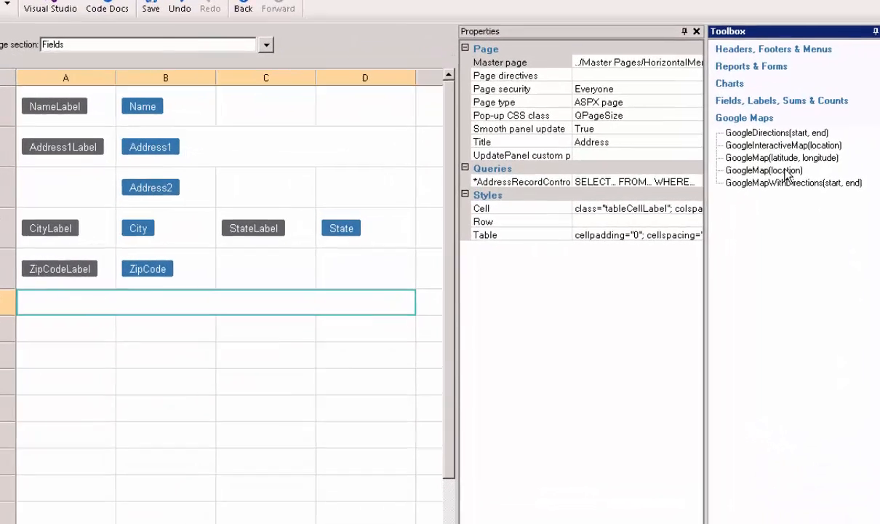
{"action": "left_click", "coordinate": [653, 187]}
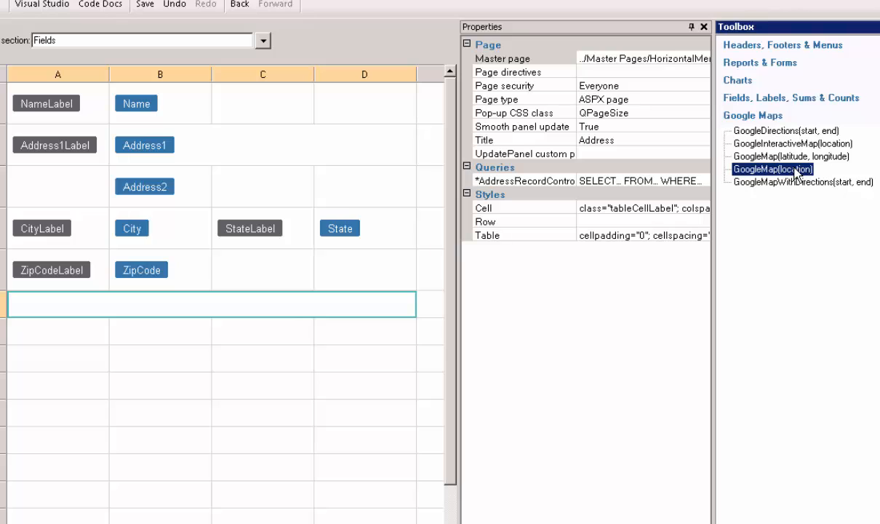
{"action": "left_click_drag", "start_coordinate": [796, 172], "coordinate": [313, 308]}
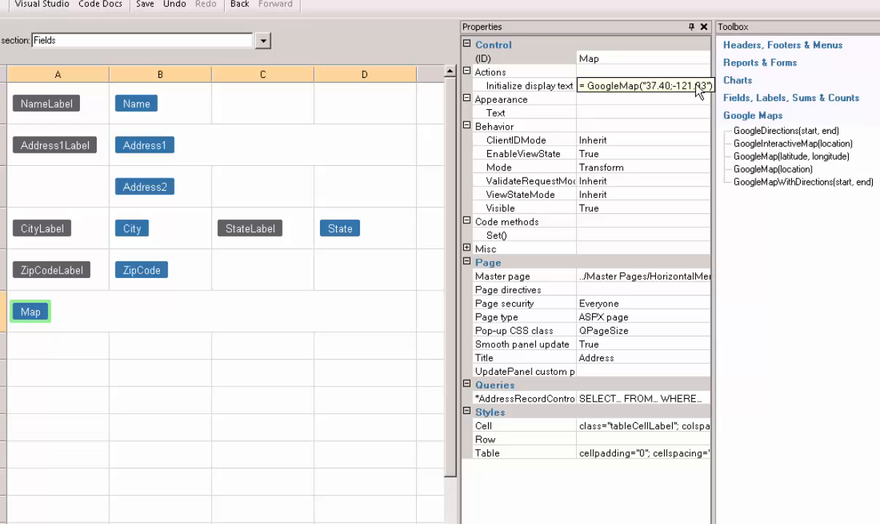
- Remove the sample coordinates from the GoogleMap() call in the Map control's Initialize display text formula
{"action": "left_click", "coordinate": [637, 86]}
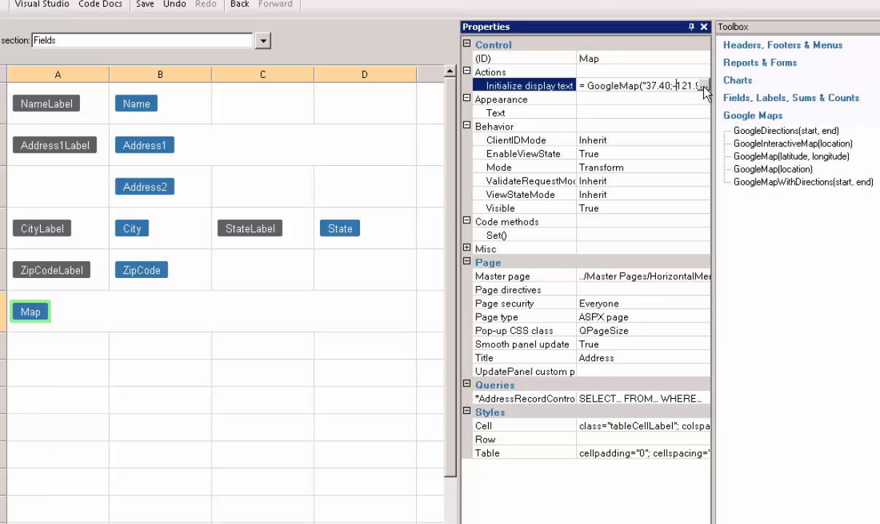
{"action": "left_click", "coordinate": [702, 86]}
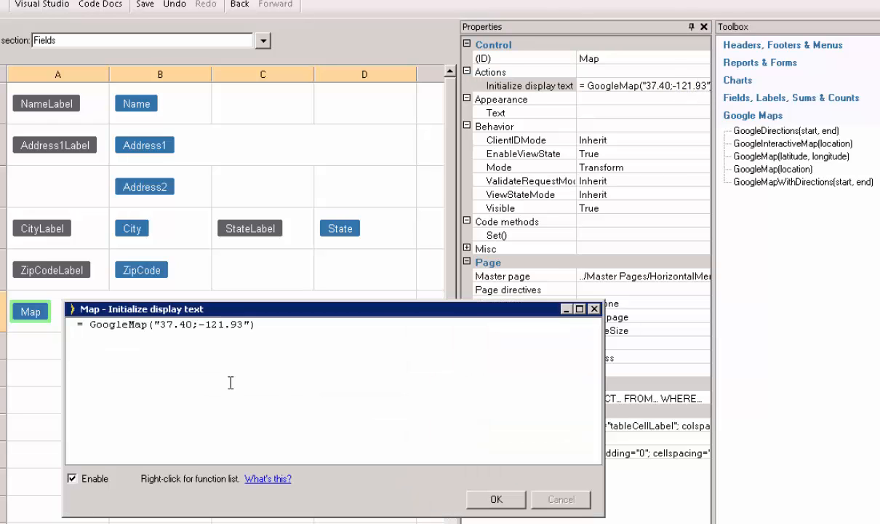
{"action": "left_click", "coordinate": [247, 324]}
{"action": "type", "text": "\""}
{"action": "key", "text": "BackSpace"}
{"action": "key", "text": "BackSpace"}
{"action": "key", "text": "BackSpace"}
{"action": "key", "text": "BackSpace"}
{"action": "key", "text": "BackSpace"}
{"action": "key", "text": "BackSpace"}
{"action": "key", "text": "BackSpace"}
{"action": "key", "text": "BackSpace"}
{"action": "key", "text": "BackSpace"}
{"action": "key", "text": "BackSpace"}
{"action": "key", "text": "BackSpace"}
{"action": "key", "text": "BackSpace"}
{"action": "key", "text": "BackSpace"}
{"action": "key", "text": "BackSpace"}
{"action": "key", "text": "BackSpace"}
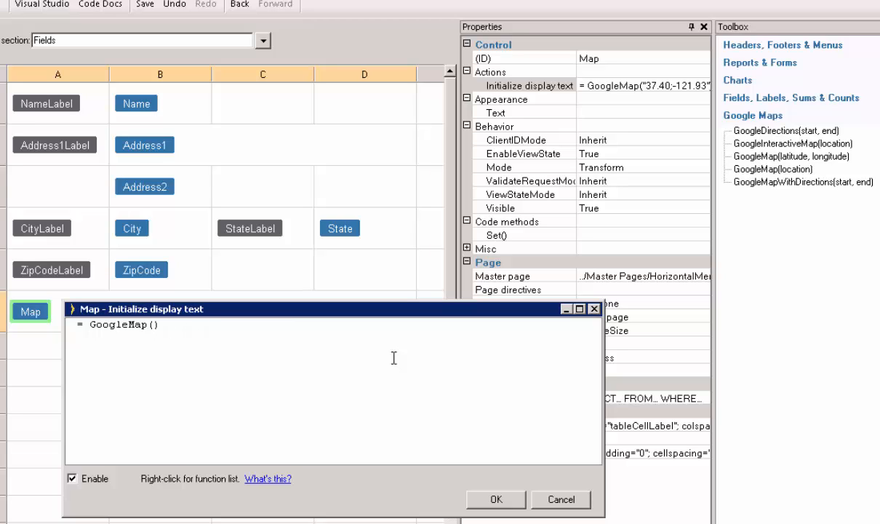
- Set the GoogleMap() argument to Address1+','+City+','+State+','+Zipcode and accept the formula
{"action": "type", "text": "Address1+','+City+"}
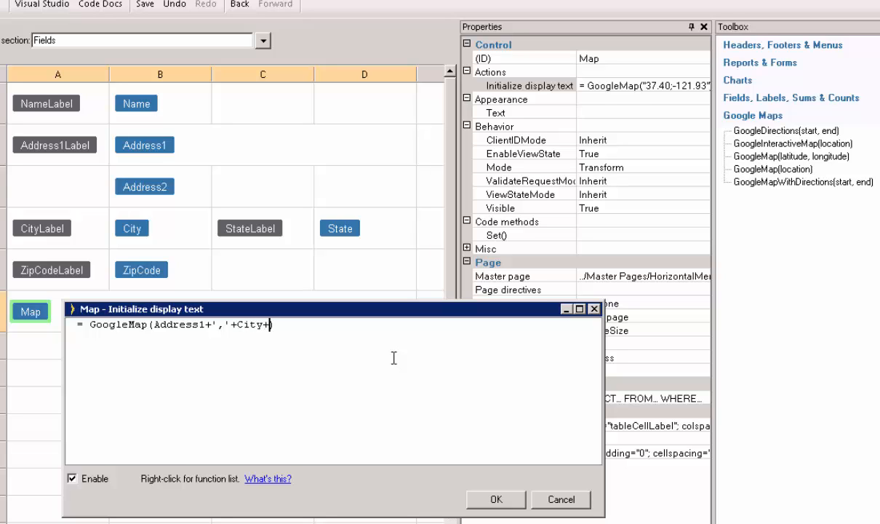
{"action": "type", "text": "','+St"}
{"action": "type", "text": "ate+','+"}
{"action": "type", "text": "Zipcod"}
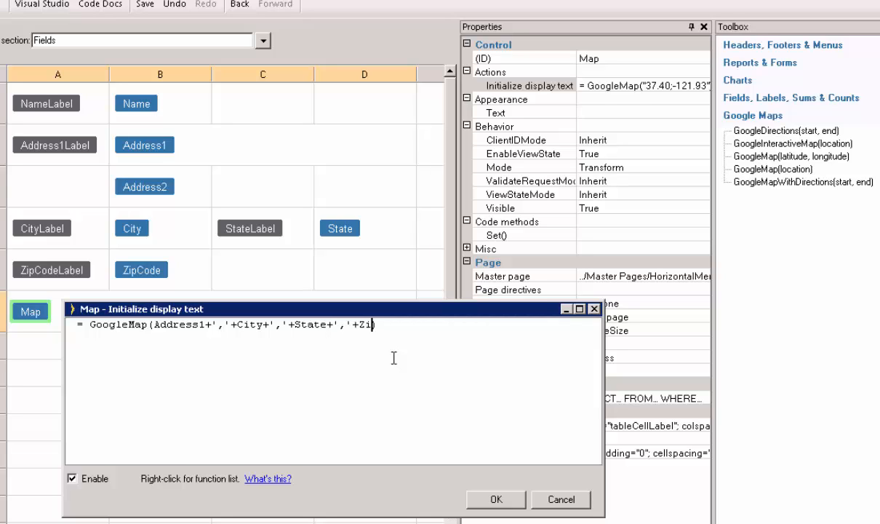
{"action": "type", "text": "e"}
{"action": "left_click", "coordinate": [497, 501]}
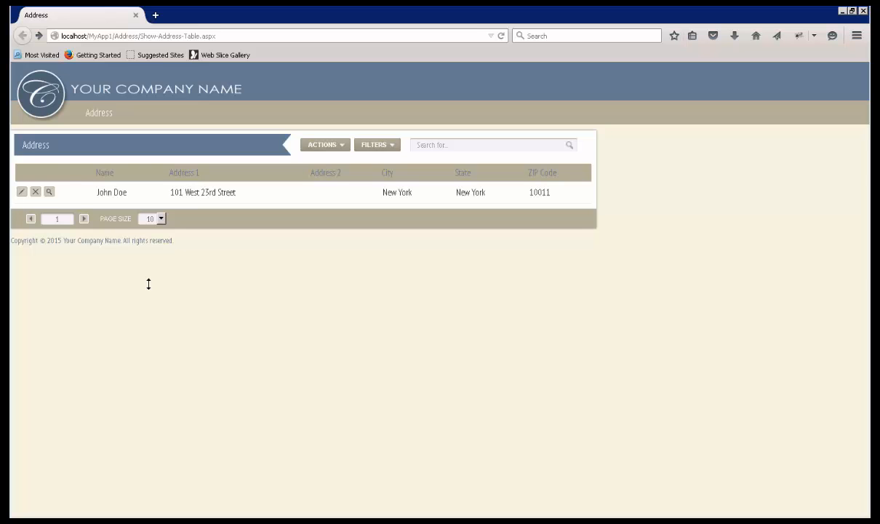
- Open the address record's detail page in the running application and inspect its map
{"action": "left_click", "coordinate": [46, 191]}
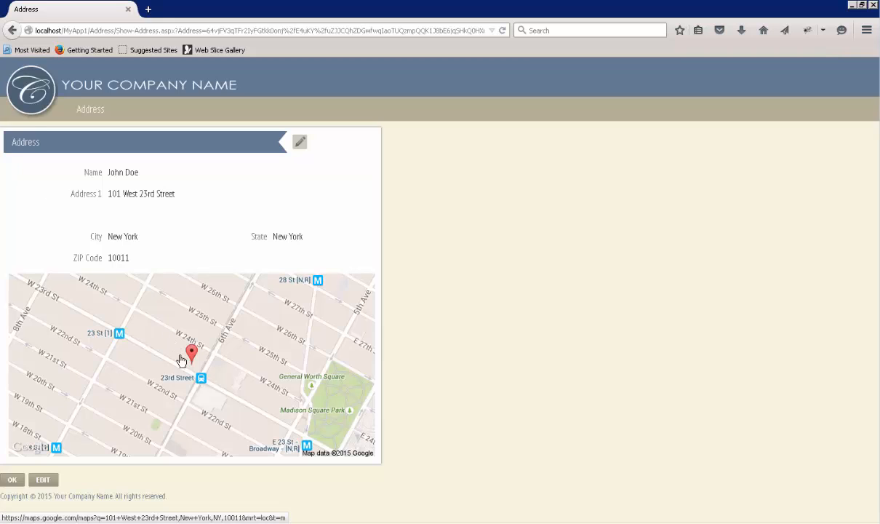
{"action": "left_click_drag", "start_coordinate": [180, 355], "coordinate": [357, 364]}
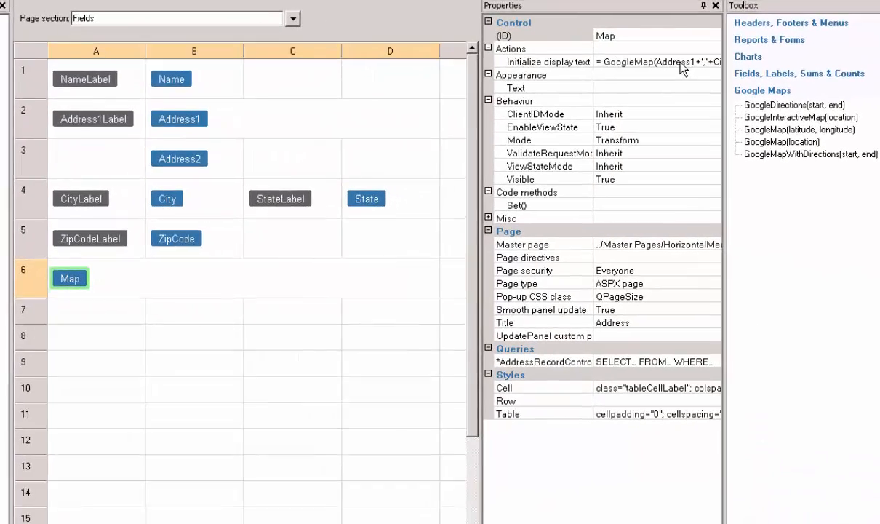
- Copy the address expression inside the Map control's GoogleMap() formula, and delete the Map control from row 6
{"action": "left_click", "coordinate": [691, 102]}
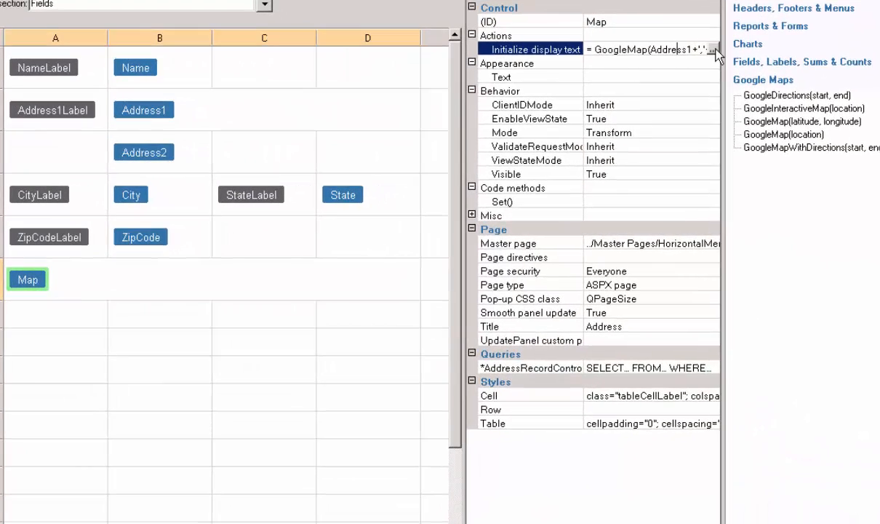
{"action": "left_click", "coordinate": [712, 50]}
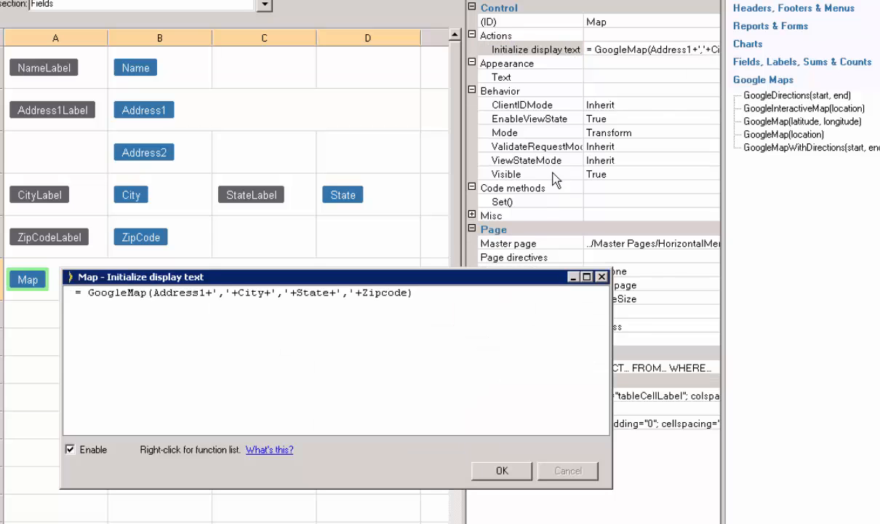
{"action": "left_click_drag", "start_coordinate": [408, 292], "coordinate": [151, 293]}
{"action": "key", "text": "ctrl+c"}
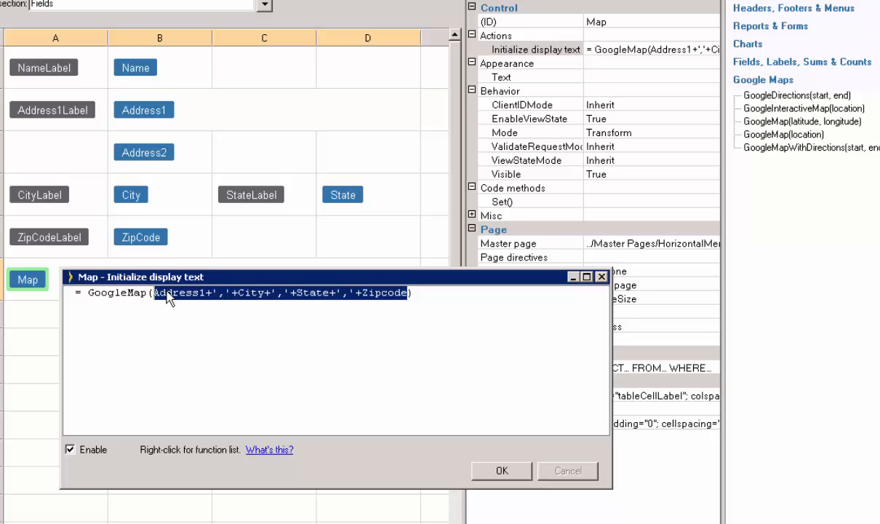
{"action": "left_click", "coordinate": [502, 471]}
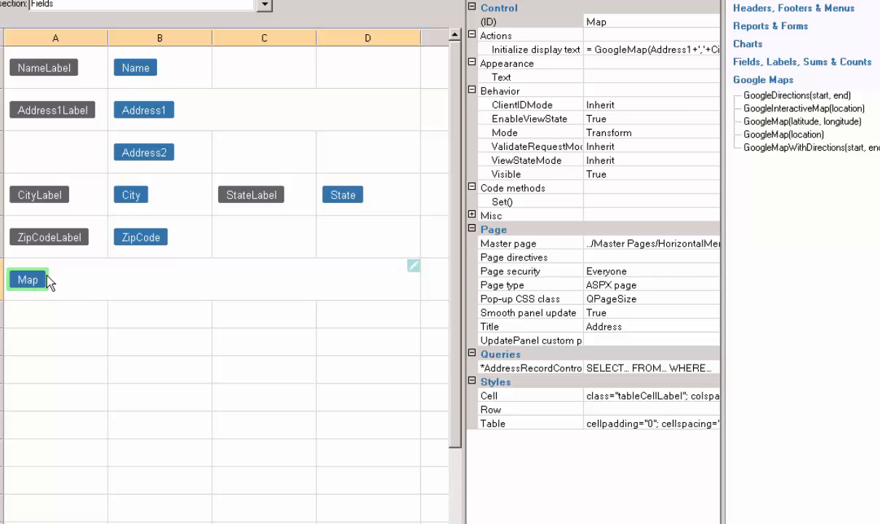
{"action": "key", "text": "Delete"}
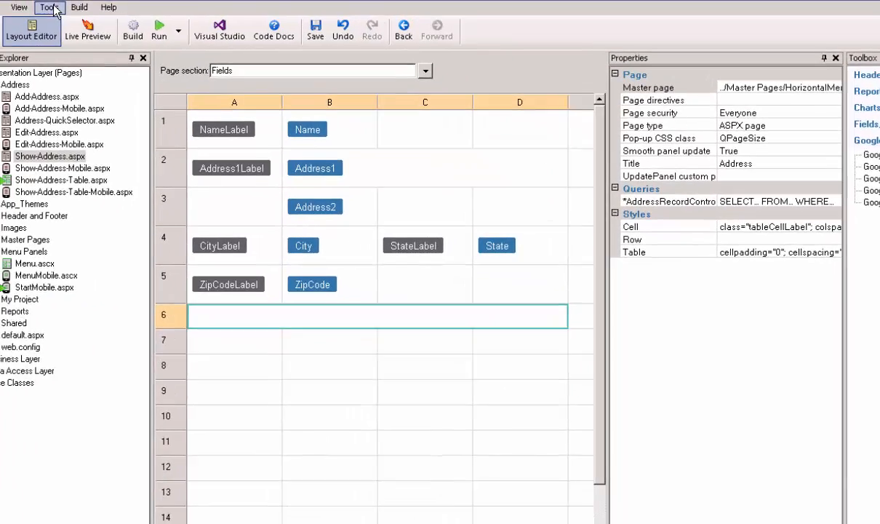
- Set the Geolocation option Retrieve user location to Yes in the application configuration
{"action": "left_click", "coordinate": [52, 9]}
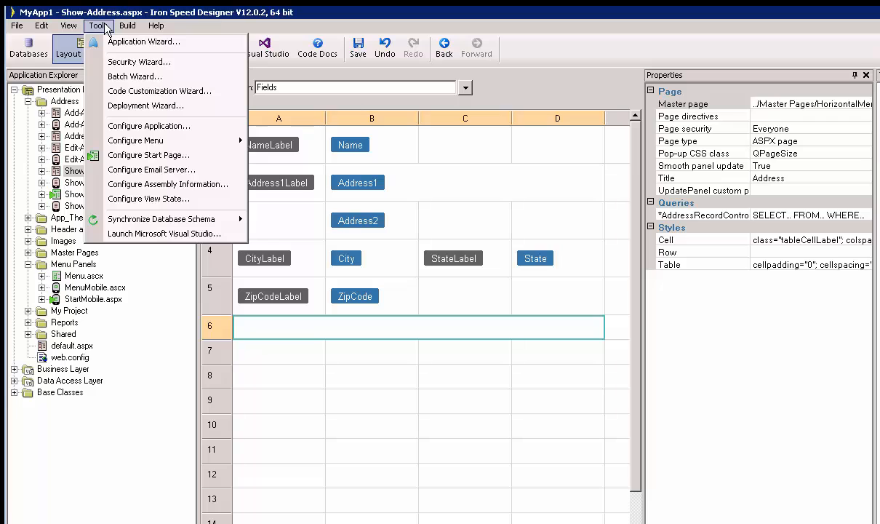
{"action": "left_click", "coordinate": [175, 127]}
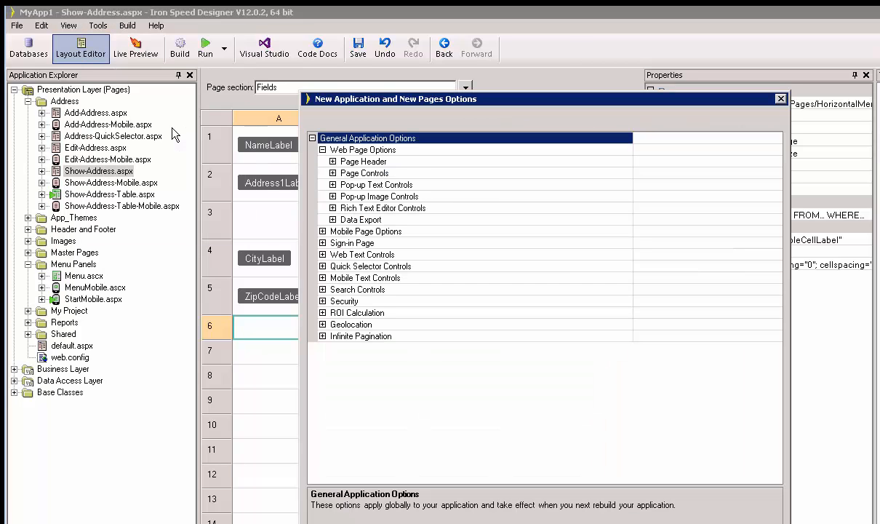
{"action": "left_click", "coordinate": [315, 325]}
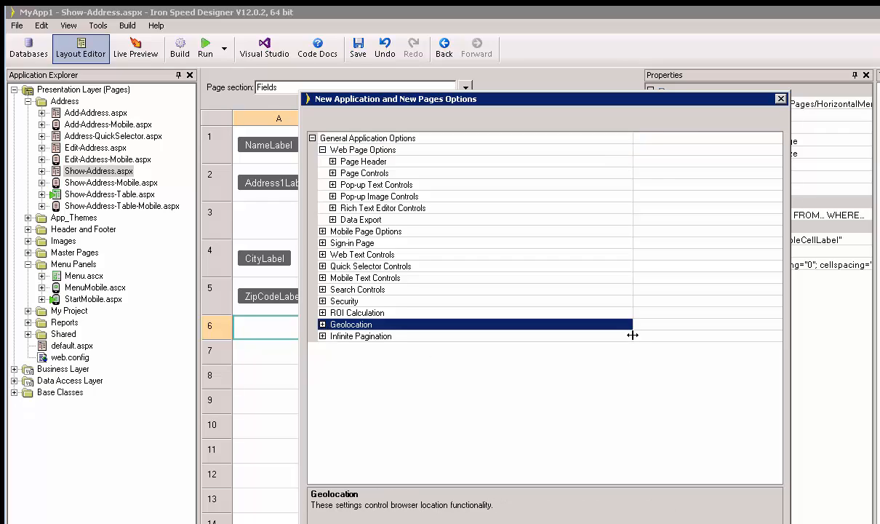
{"action": "left_click", "coordinate": [323, 325]}
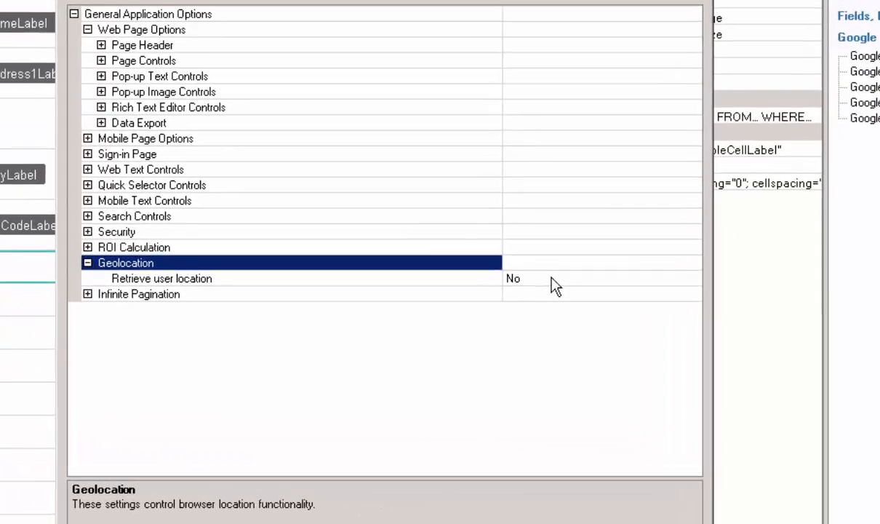
{"action": "left_click", "coordinate": [669, 336]}
{"action": "double_click", "coordinate": [524, 264]}
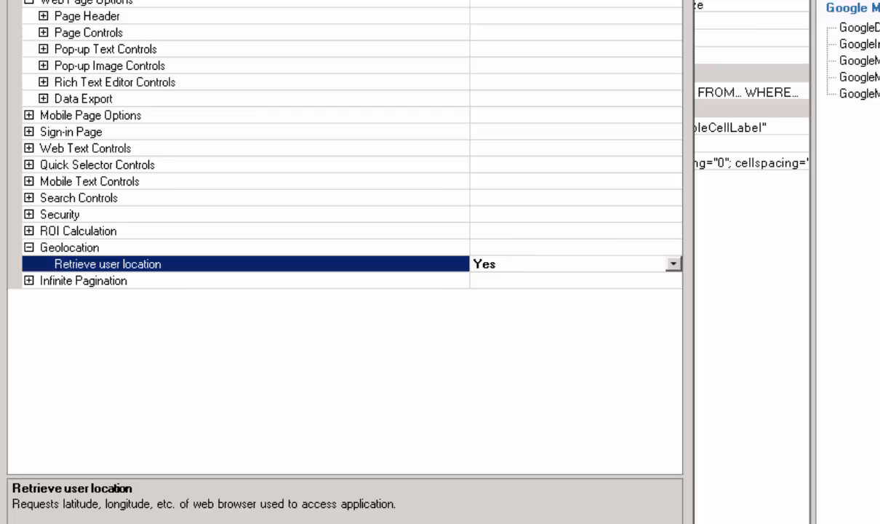
{"action": "left_click", "coordinate": [443, 510]}
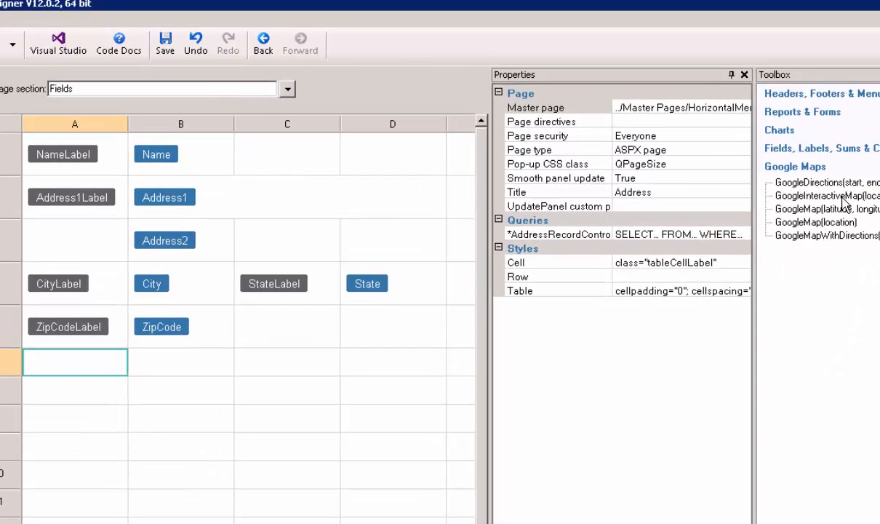
- Add a GoogleInteractiveMap(location) control to cell A6 and merge row 6 across columns A to D
{"action": "left_click", "coordinate": [755, 102]}
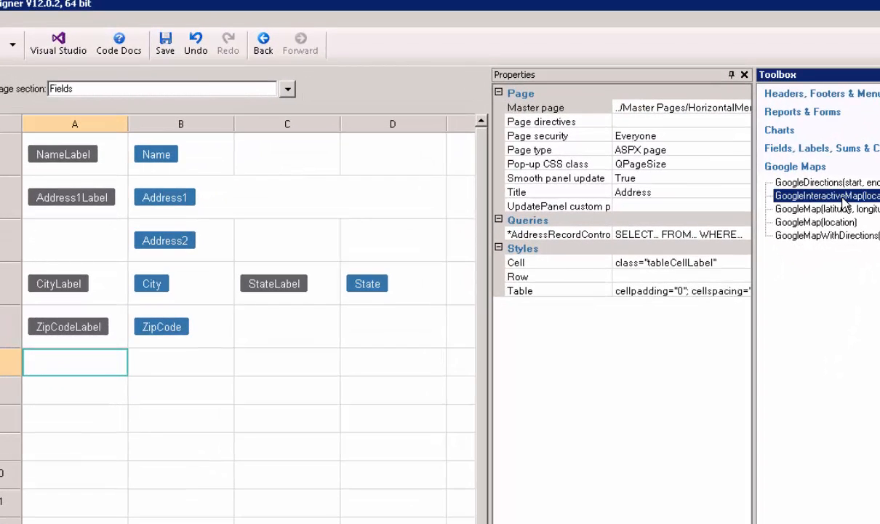
{"action": "left_click_drag", "start_coordinate": [844, 202], "coordinate": [70, 367]}
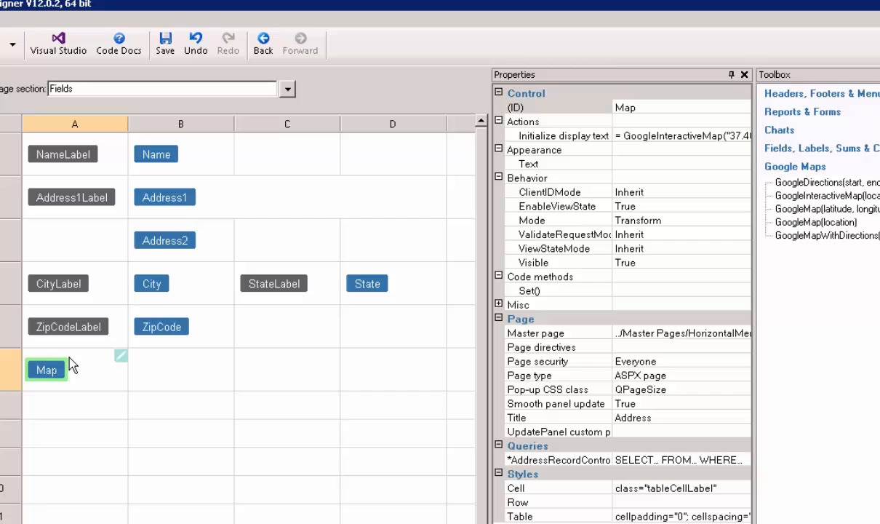
{"action": "left_click", "coordinate": [100, 380]}
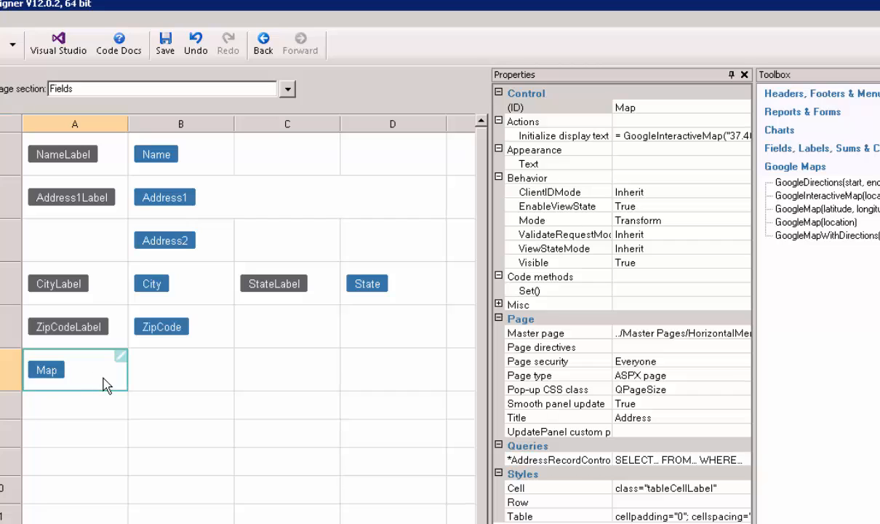
{"action": "left_click", "coordinate": [399, 376], "text": "shift"}
{"action": "right_click", "coordinate": [399, 376]}
{"action": "left_click", "coordinate": [442, 458]}
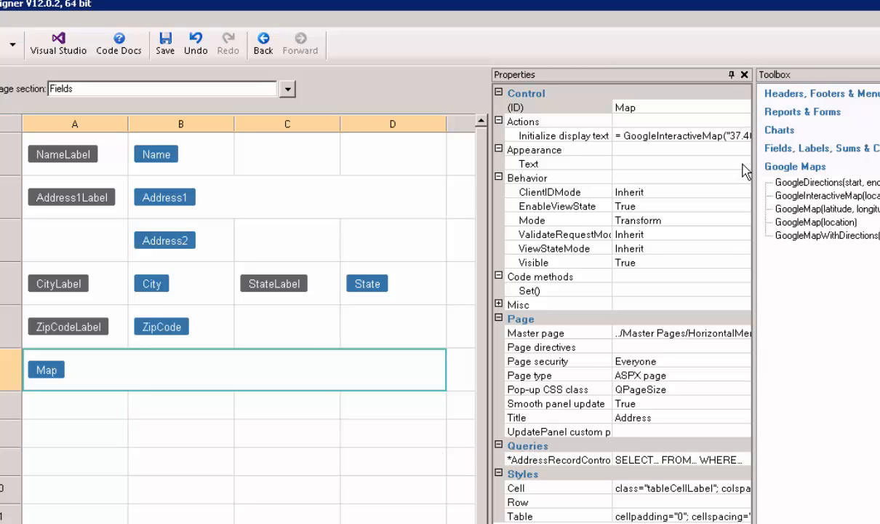
- Replace the sample coordinates in the Map control's GoogleInteractiveMap() formula with the copied address expression
{"action": "left_click", "coordinate": [735, 136]}
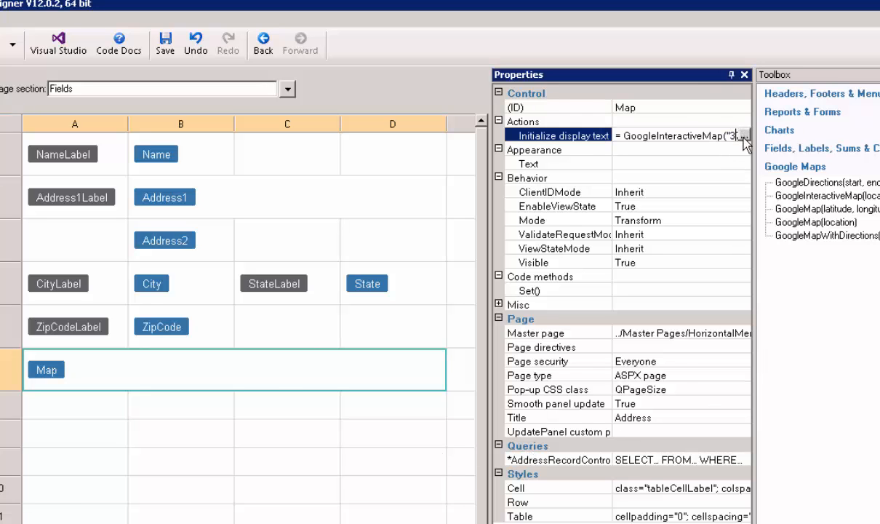
{"action": "left_click", "coordinate": [743, 138]}
{"action": "left_click_drag", "start_coordinate": [318, 295], "coordinate": [223, 294]}
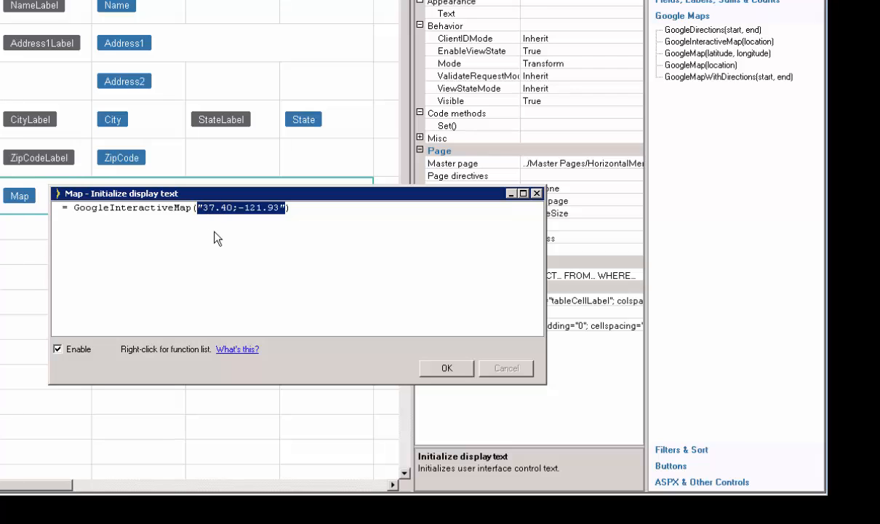
{"action": "key", "text": "ctrl+v"}
{"action": "left_click", "coordinate": [446, 367]}
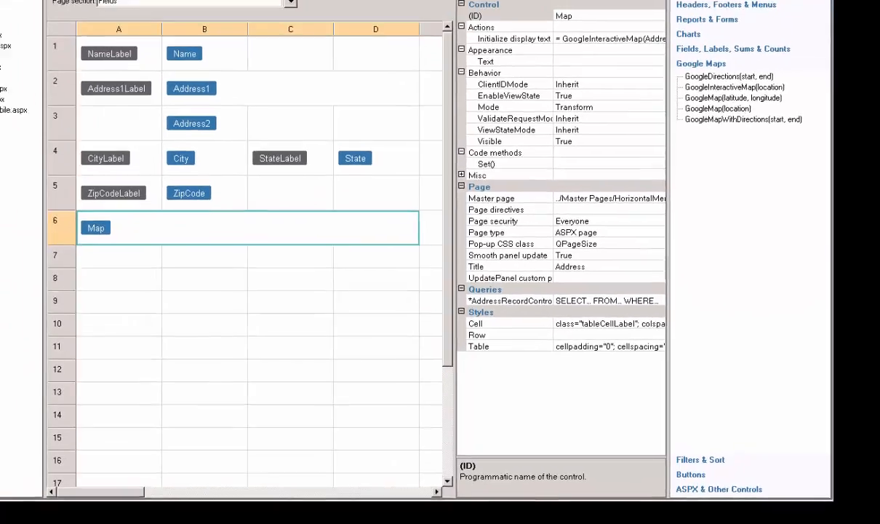
- Run the application in the browser and share the location with localhost
{"action": "left_click", "coordinate": [139, 32]}
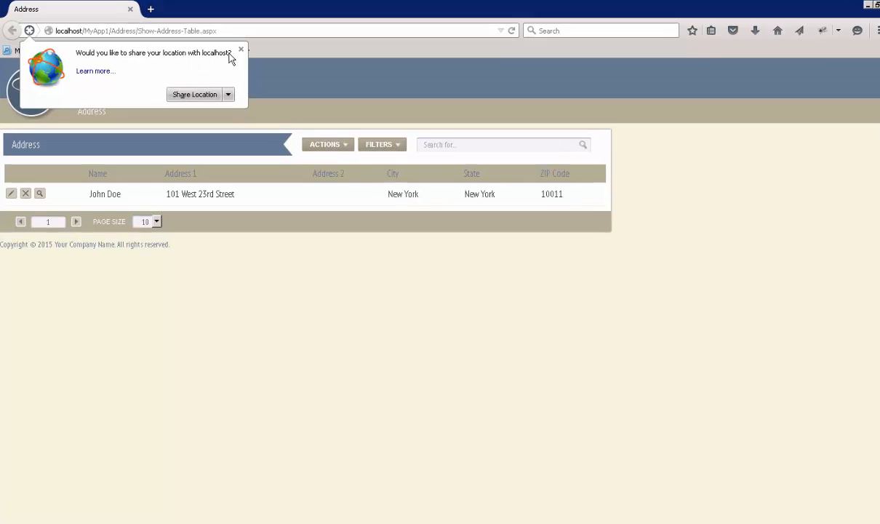
{"action": "left_click", "coordinate": [191, 92]}
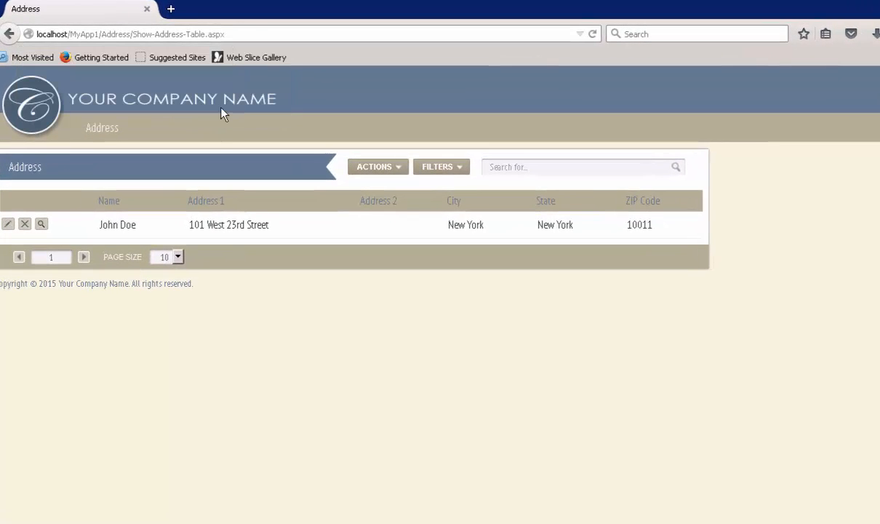
- Open the address record's details from the table, pan its interactive map slightly west-to-east and switch it to satellite imagery
{"action": "left_click", "coordinate": [62, 252]}
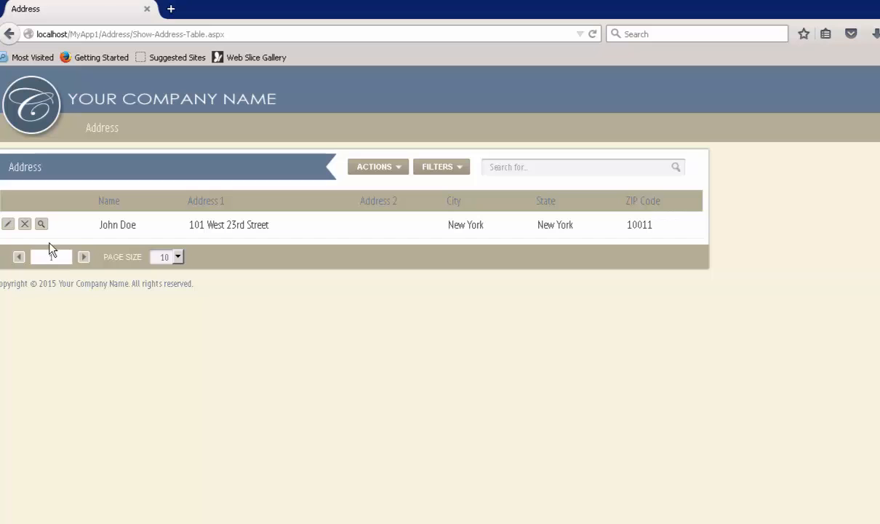
{"action": "left_click", "coordinate": [41, 225]}
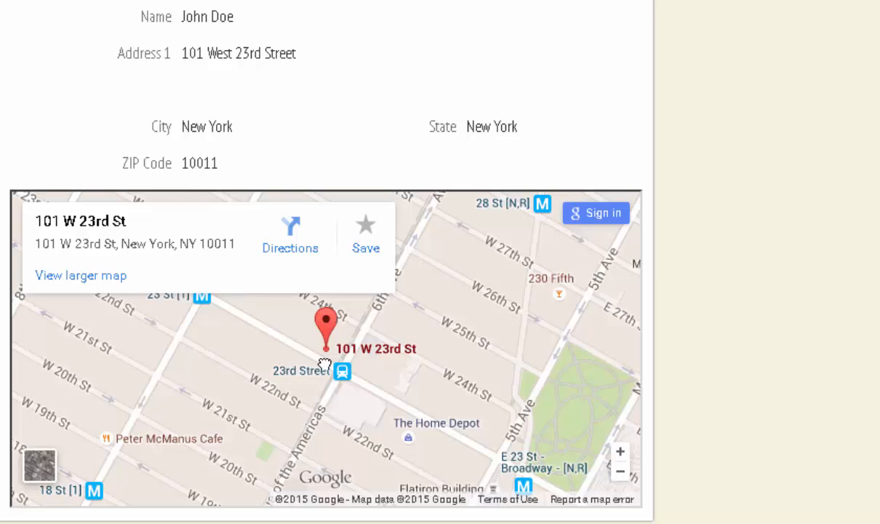
{"action": "left_click_drag", "start_coordinate": [326, 362], "coordinate": [267, 359]}
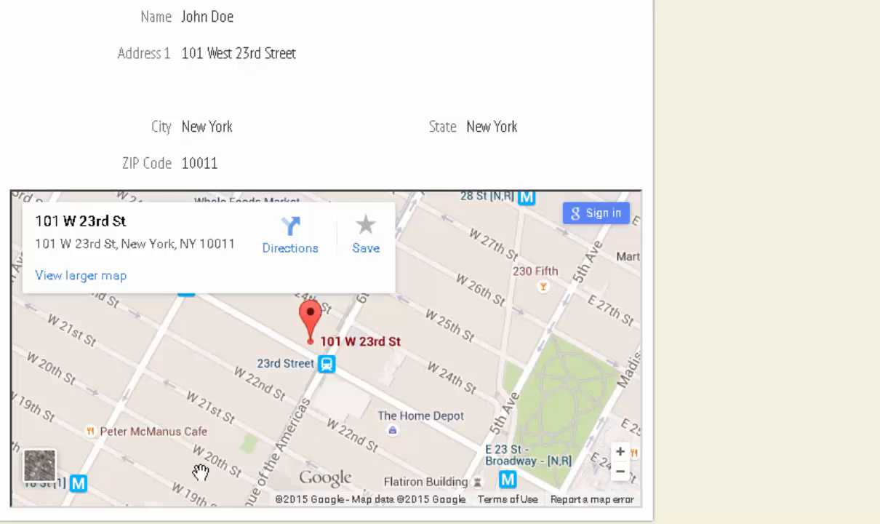
{"action": "left_click", "coordinate": [41, 468]}
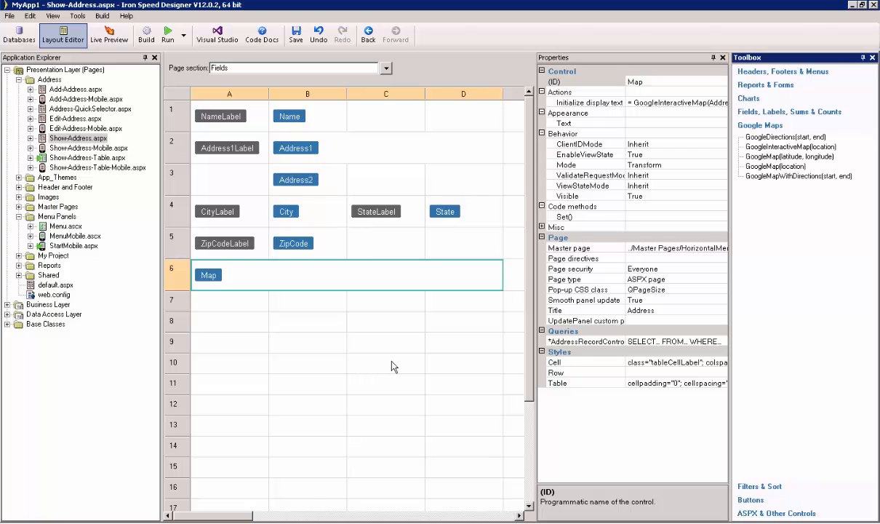
- Open web.config and select the GoogleKey and GoogleClientID entries in its appSettings section
{"action": "double_click", "coordinate": [54, 294]}
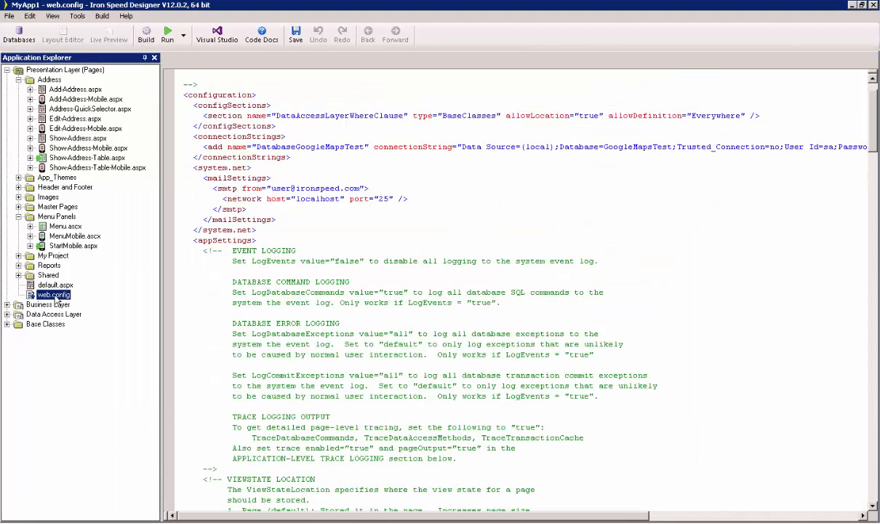
{"action": "left_click", "coordinate": [615, 333]}
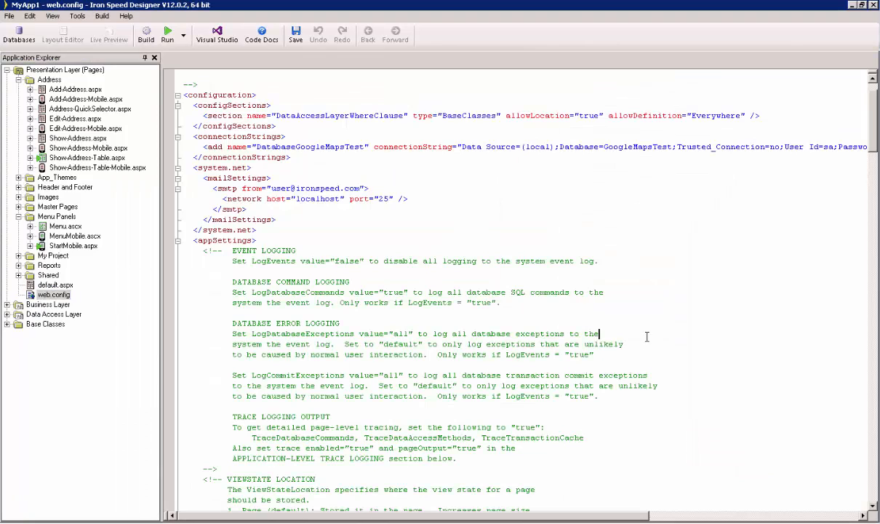
{"action": "scroll", "coordinate": [626, 336], "scroll_direction": "down", "scroll_amount": 6}
{"action": "scroll", "coordinate": [640, 340], "scroll_direction": "down", "scroll_amount": 8}
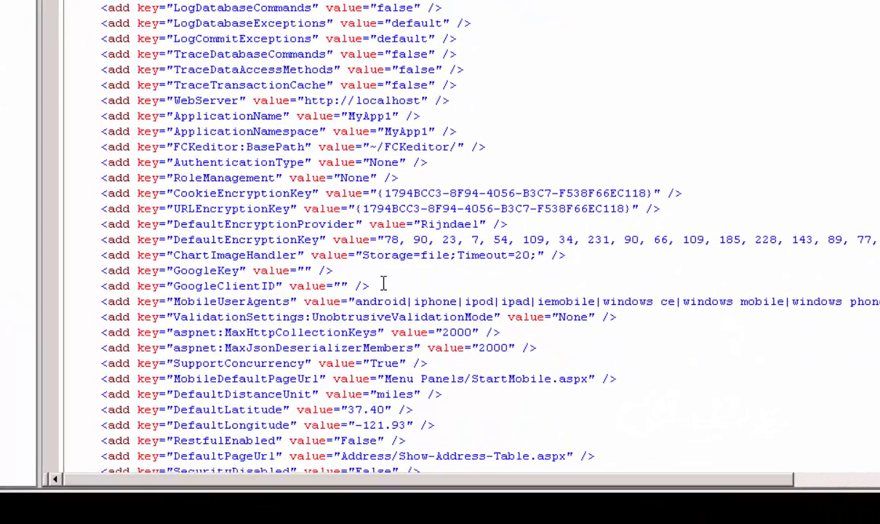
{"action": "left_click_drag", "start_coordinate": [383, 283], "coordinate": [59, 272]}
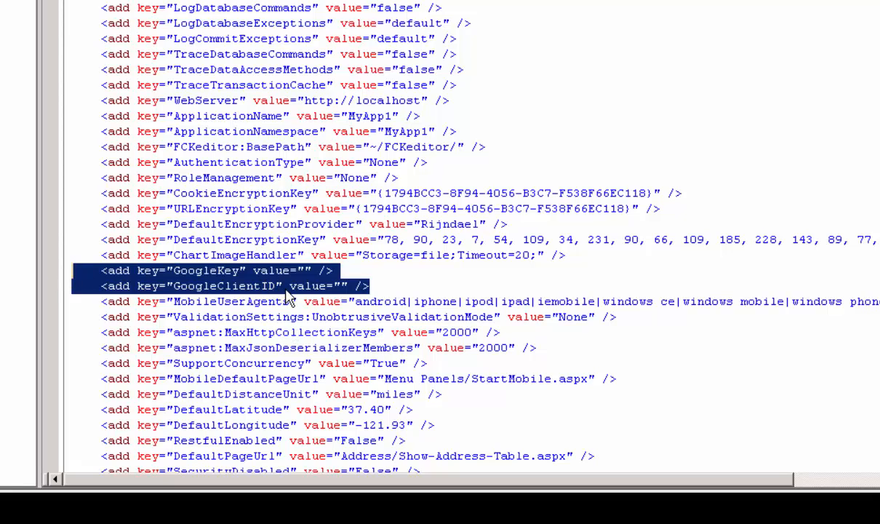